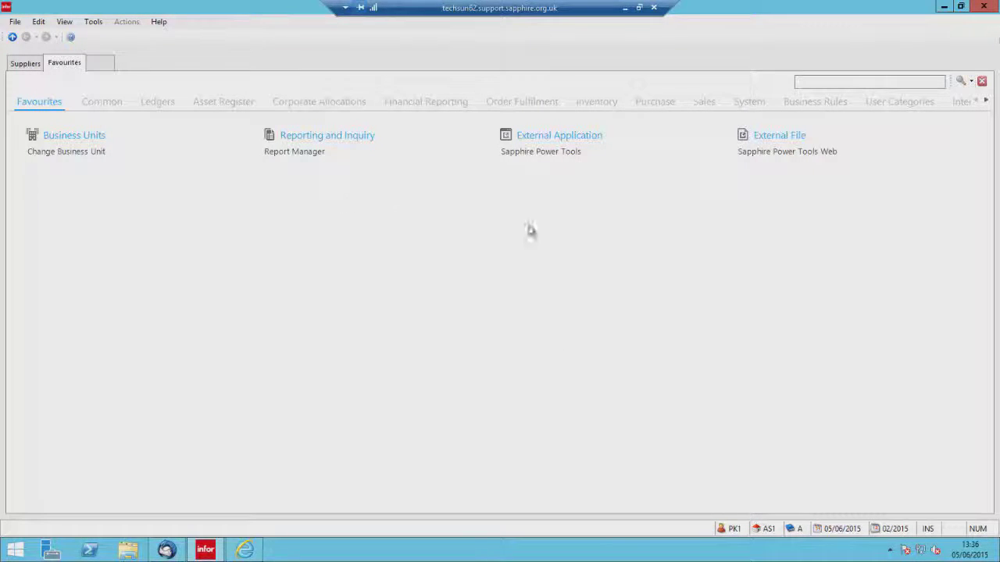
Launch Sapphire Power Tools in a maximized window and open the Account Enquiry tool
click(534, 156)
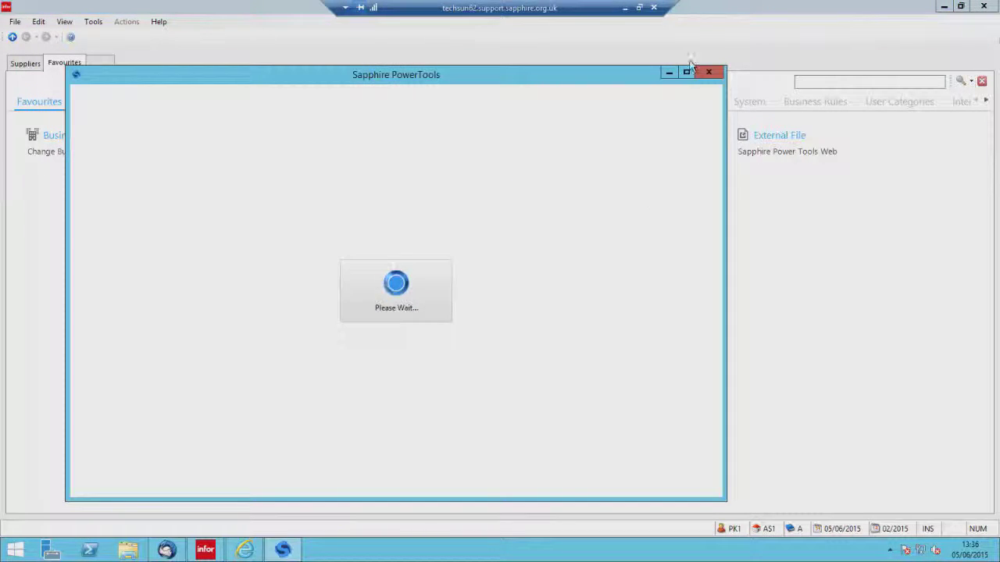
click(686, 75)
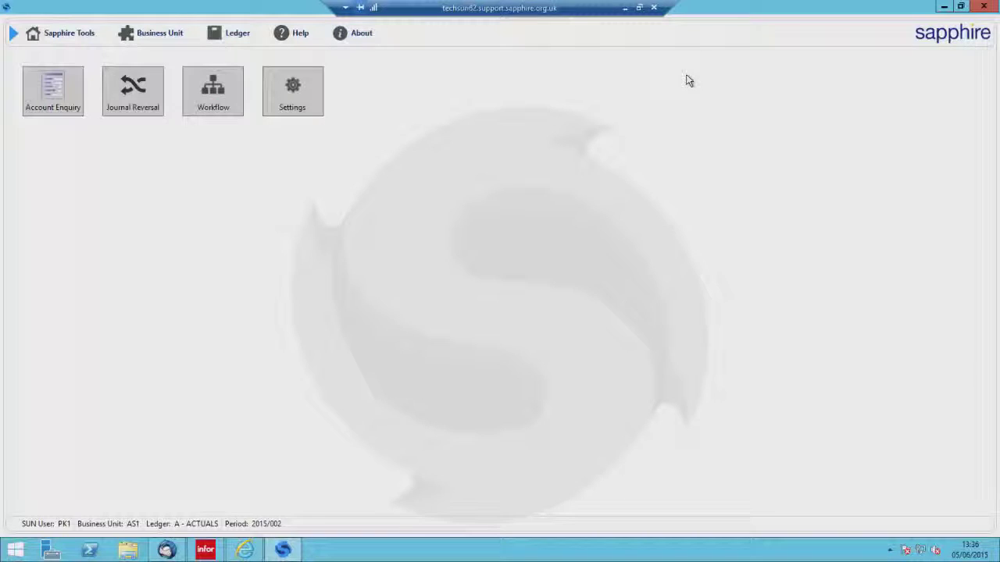
click(56, 105)
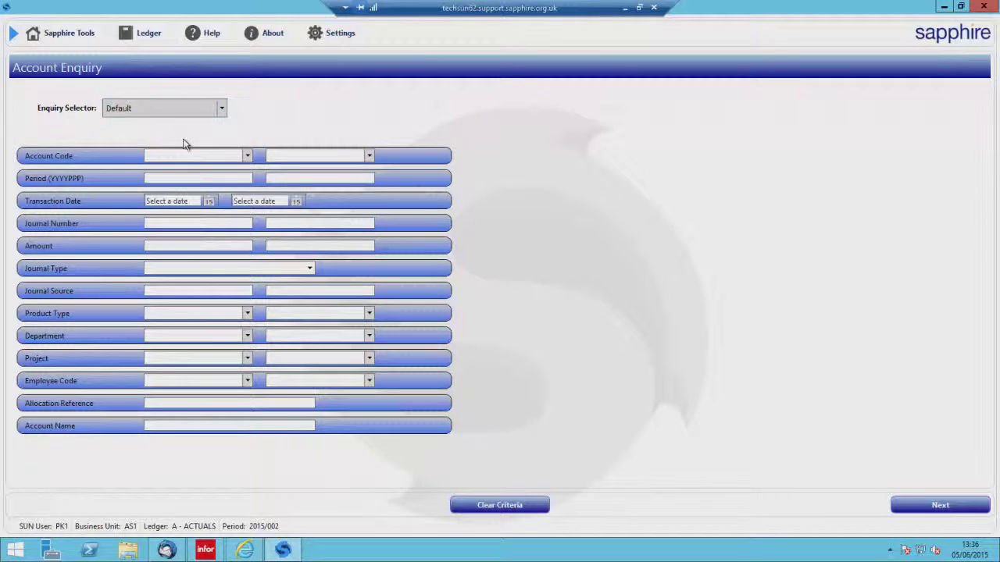
Set the Account Code range of the Default enquiry from 129999 to 130000
click(248, 156)
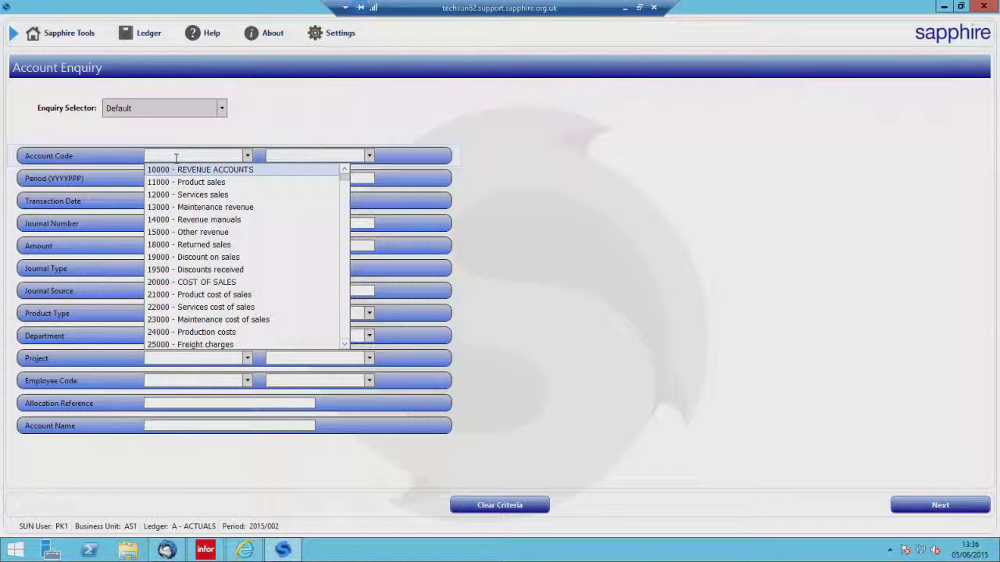
text(12999)
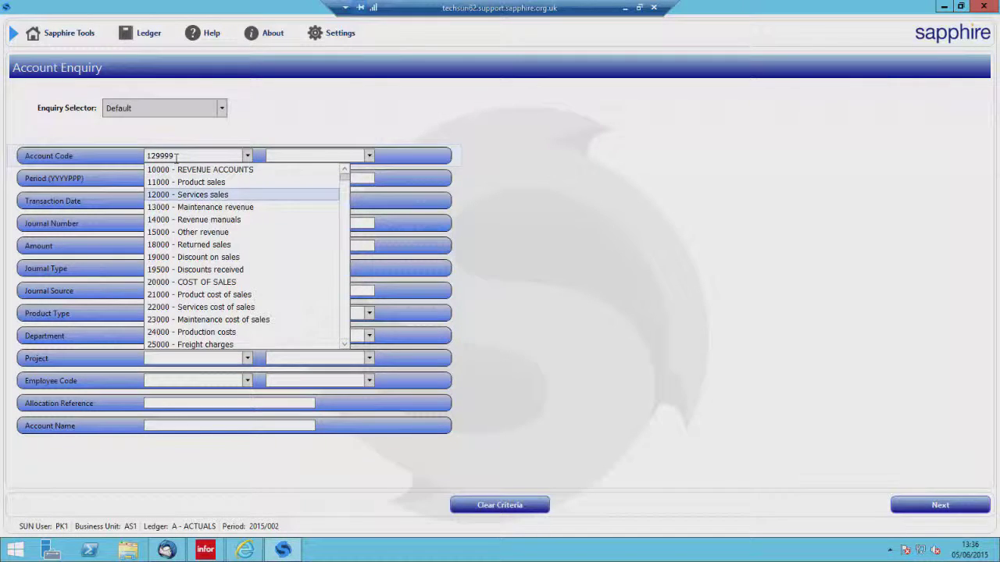
text(9)
key(Tab)
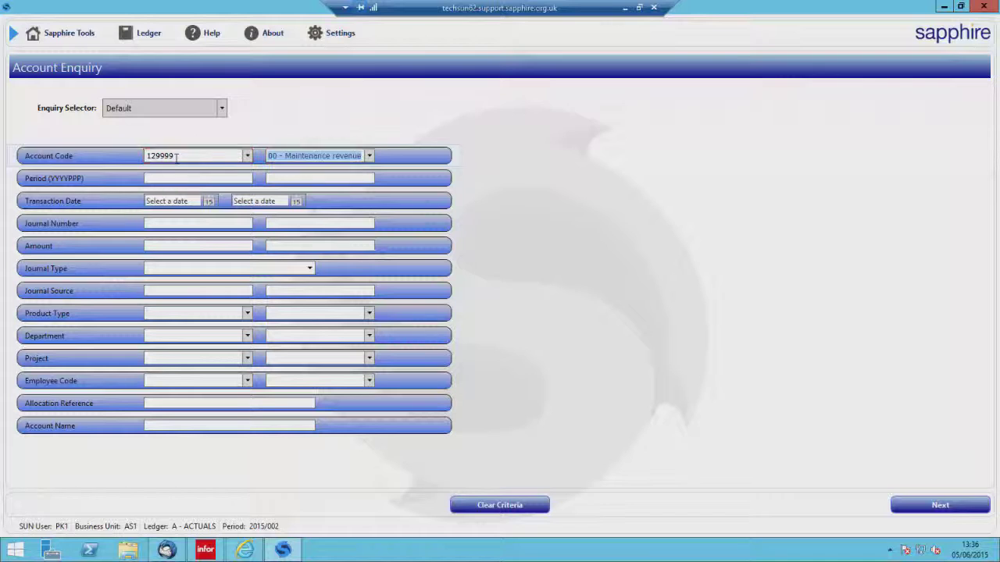
text(130000)
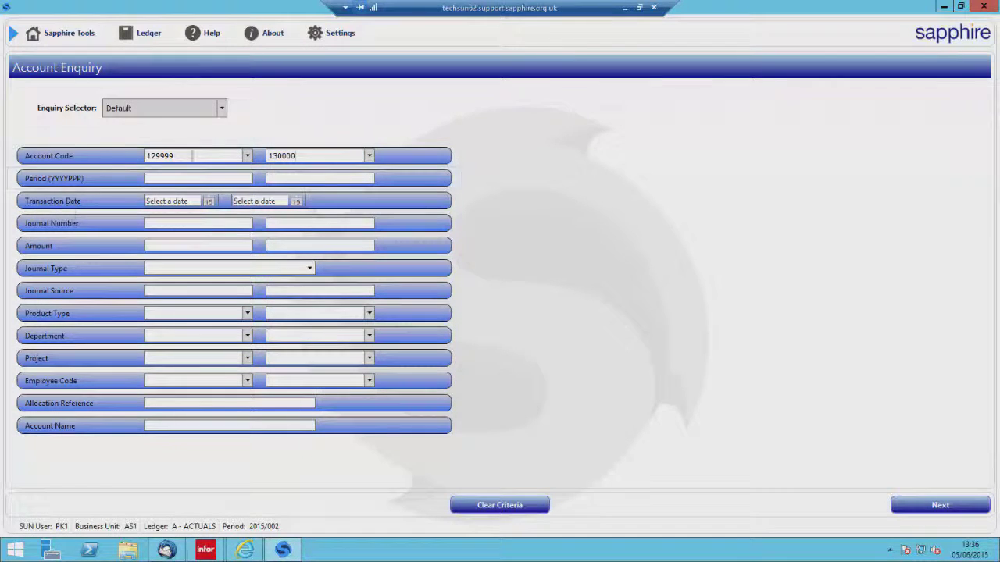
Restrict the Journal Type criterion to CP - Cash Payment and CR - Cash Receipt, leaving the transaction date unset
click(209, 201)
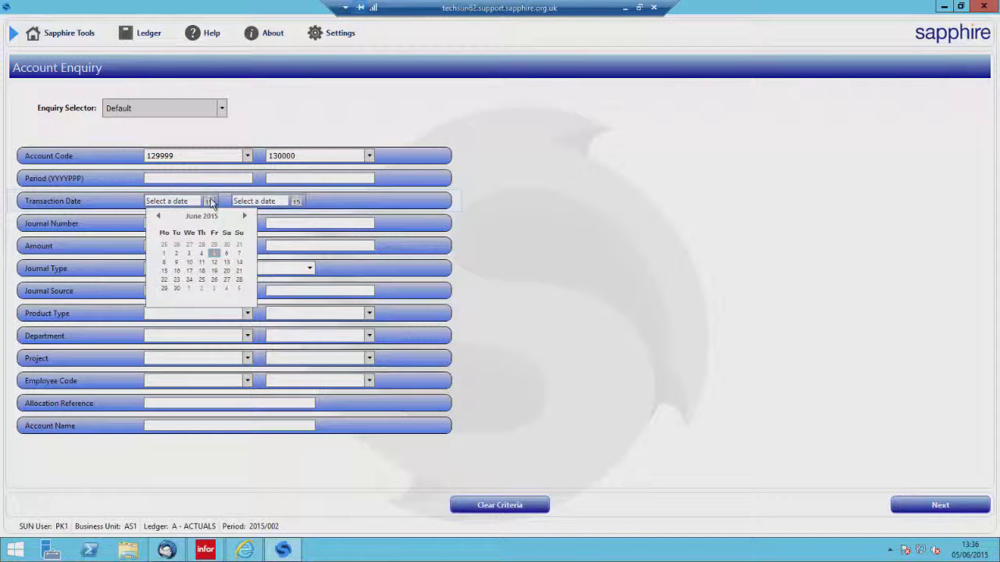
click(211, 202)
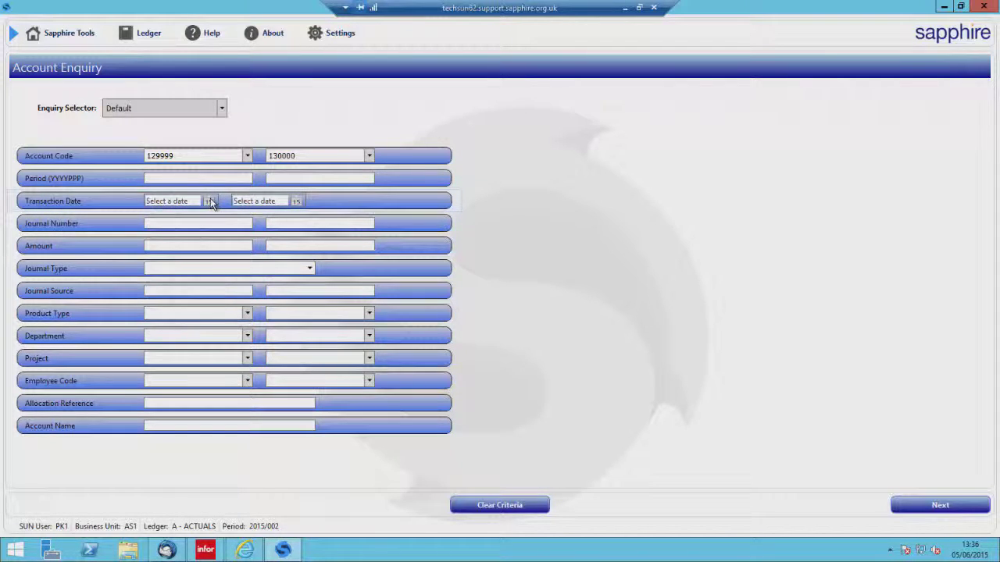
click(309, 268)
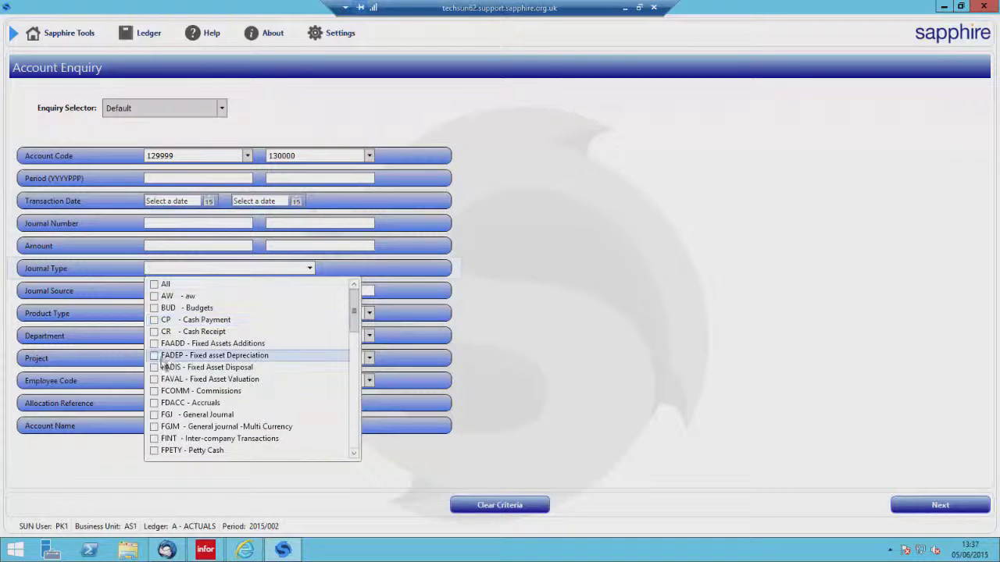
click(154, 331)
click(155, 319)
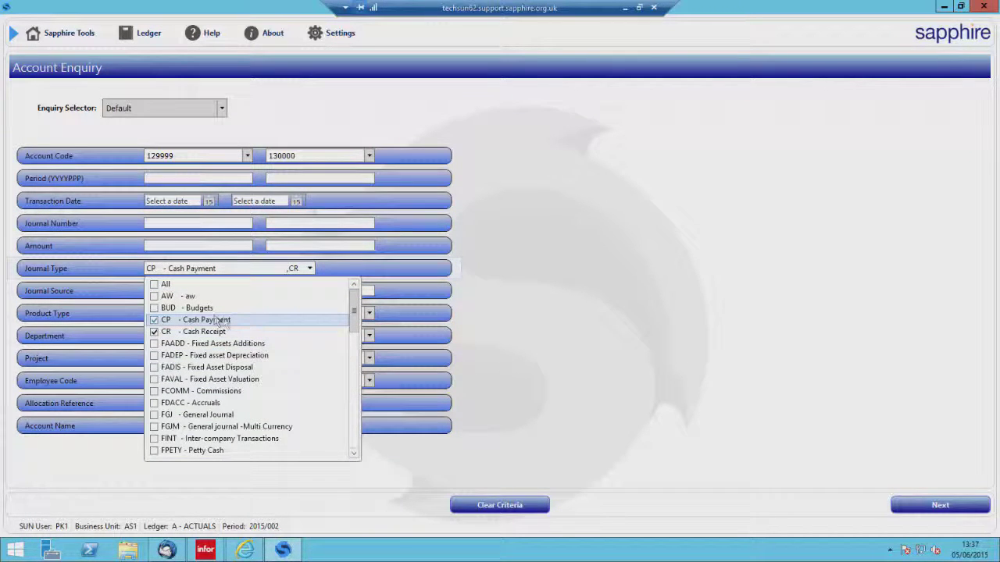
click(283, 272)
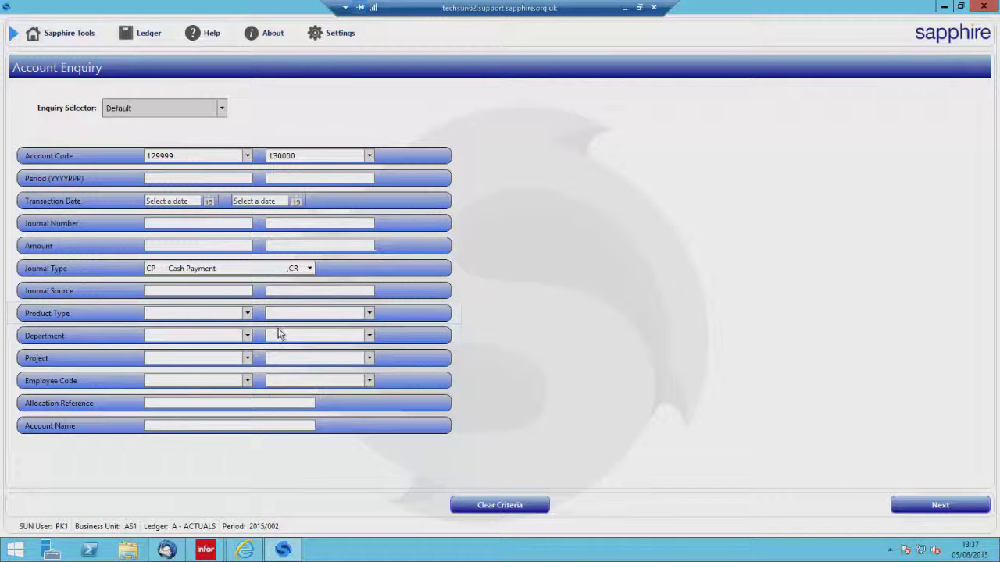
Look through the available Product Type values without choosing one
click(247, 314)
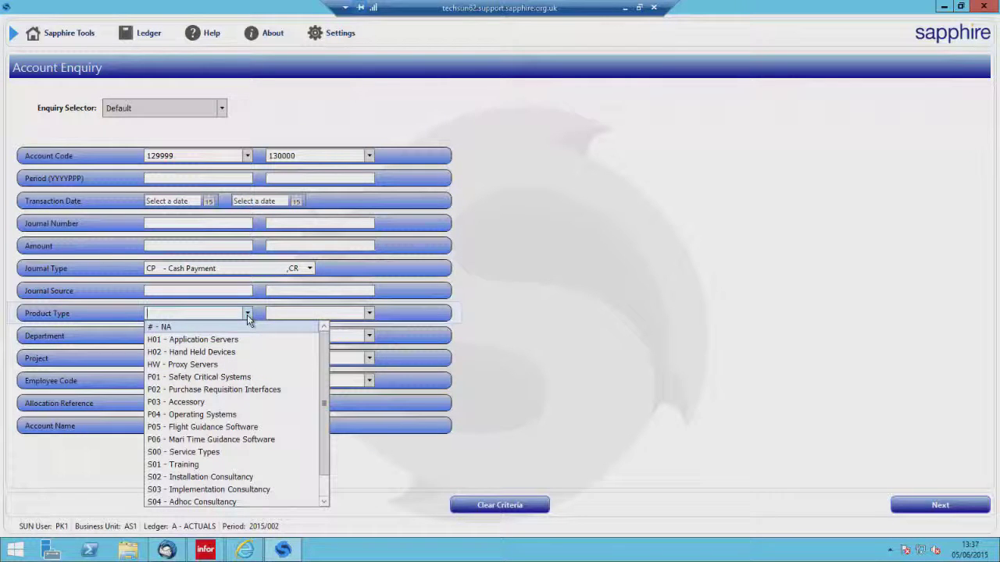
click(246, 313)
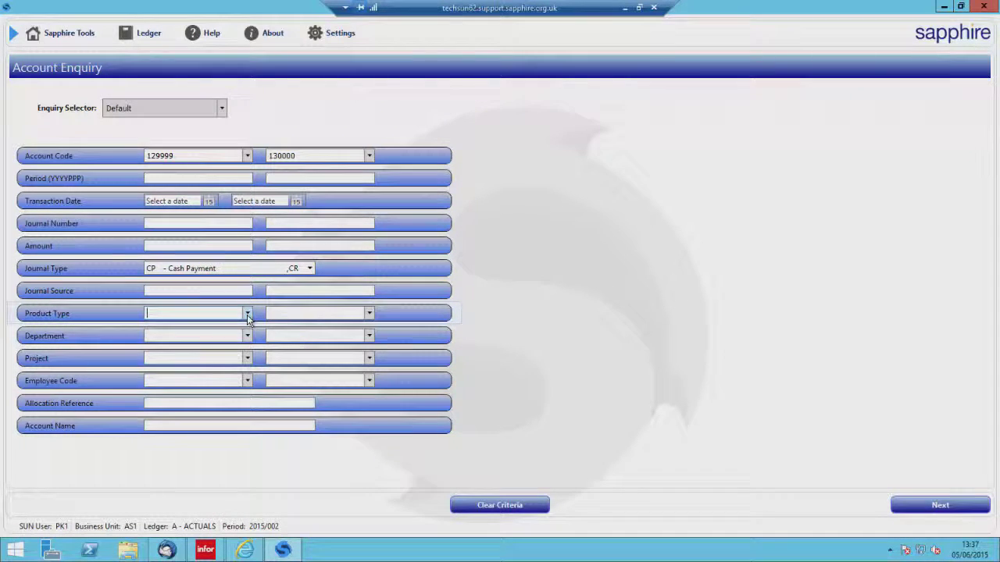
click(191, 425)
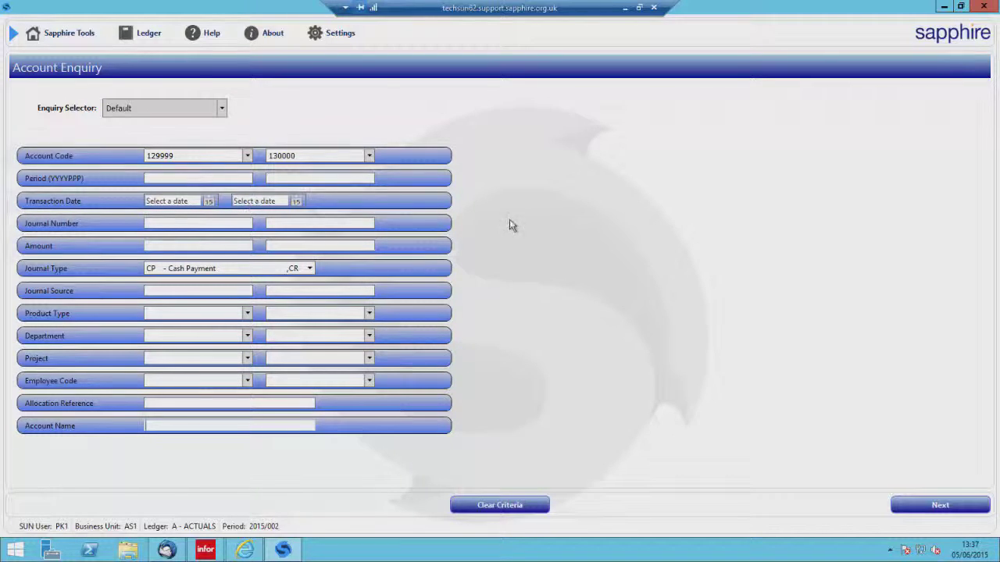
Enable maintenance mode for the enquiry and include the Allocation criterion
click(338, 33)
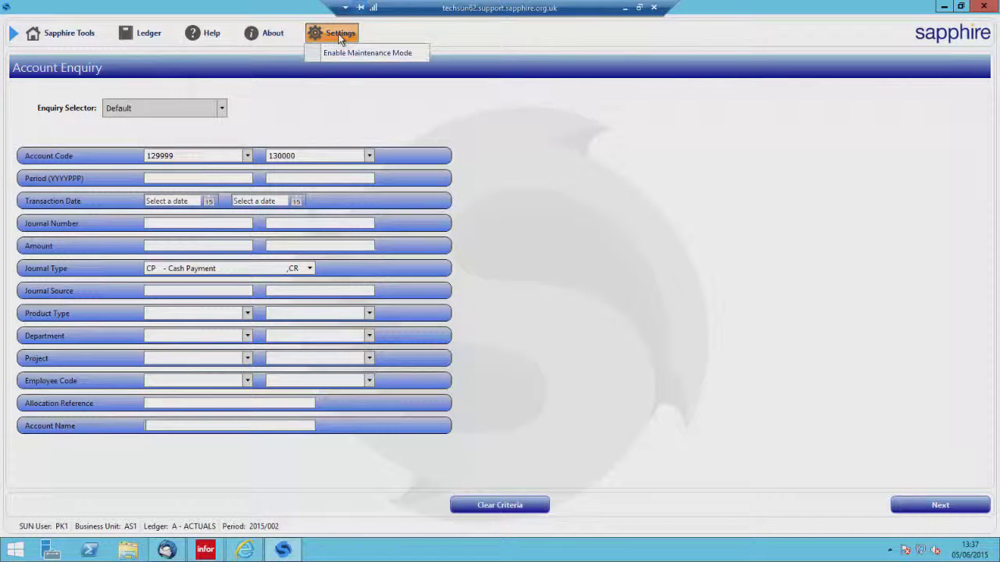
click(340, 53)
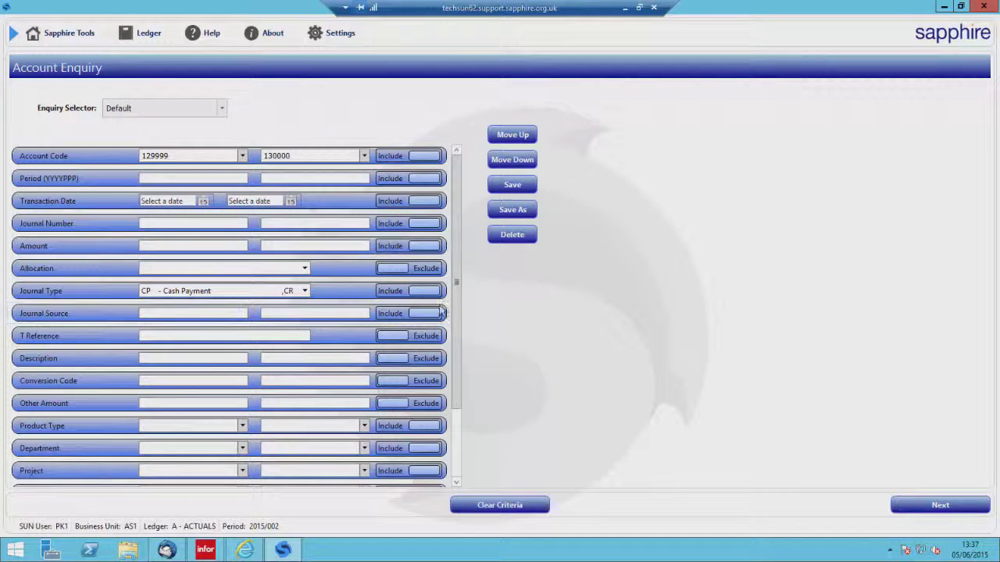
click(399, 267)
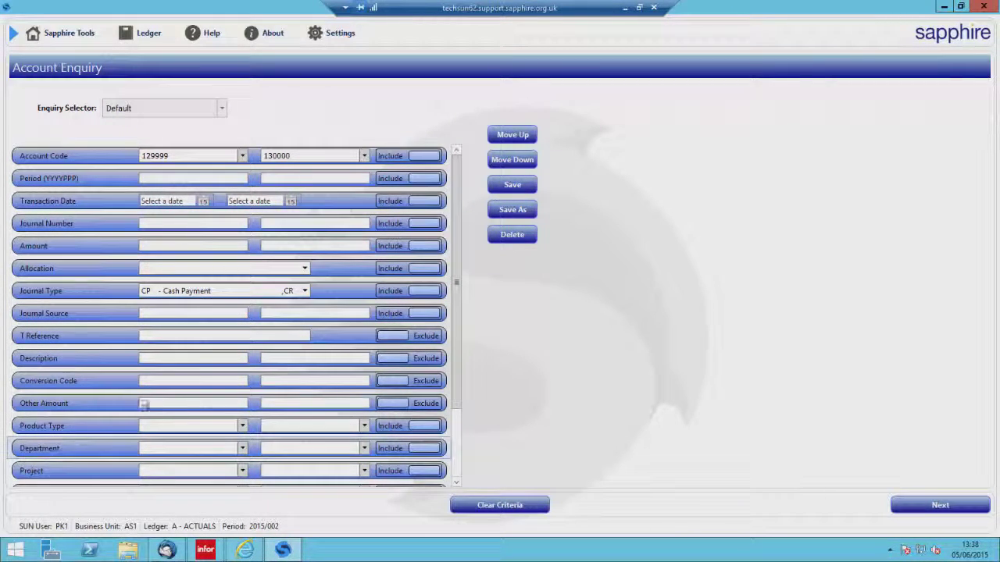
Move the Department criterion up to directly below Journal Number, and exclude the Product Type and Project criteria
click(511, 134)
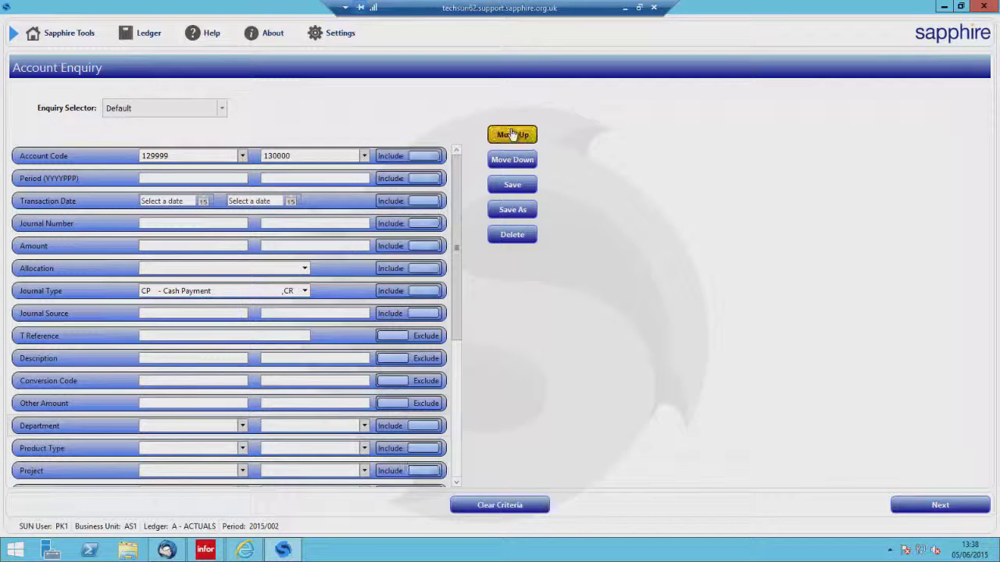
click(512, 134)
click(511, 135)
click(511, 134)
click(511, 134)
click(511, 134)
click(511, 134)
click(511, 135)
click(511, 134)
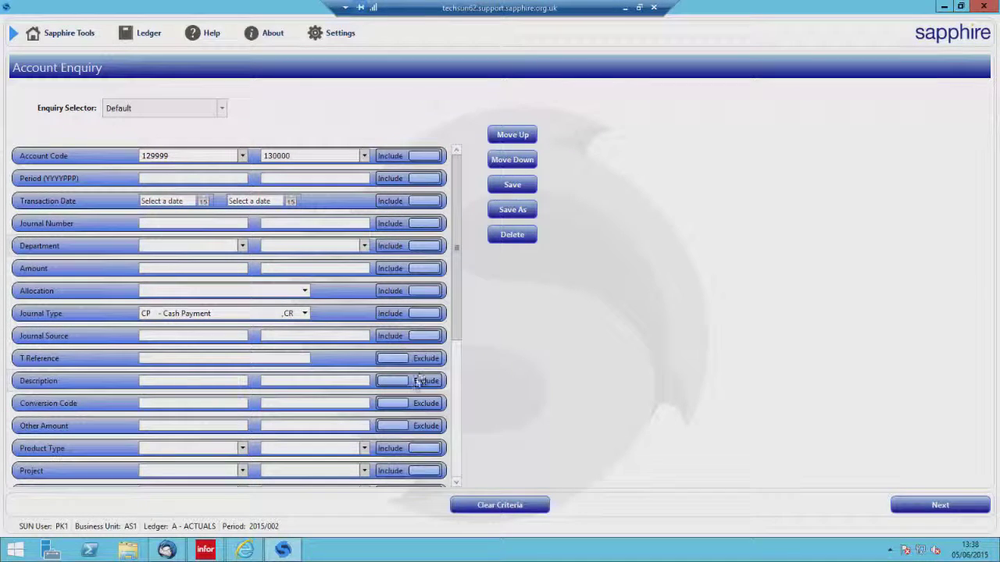
click(426, 452)
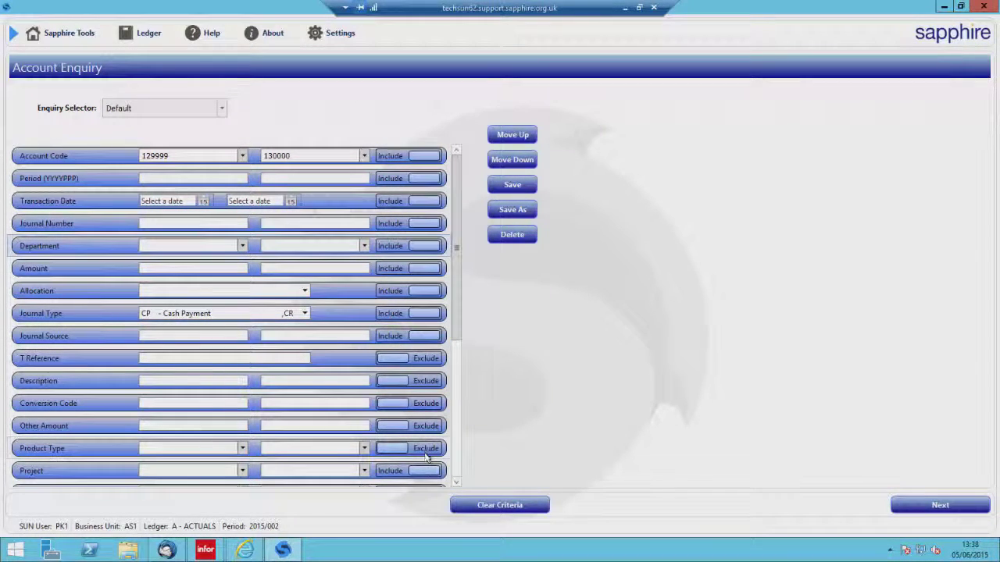
click(426, 471)
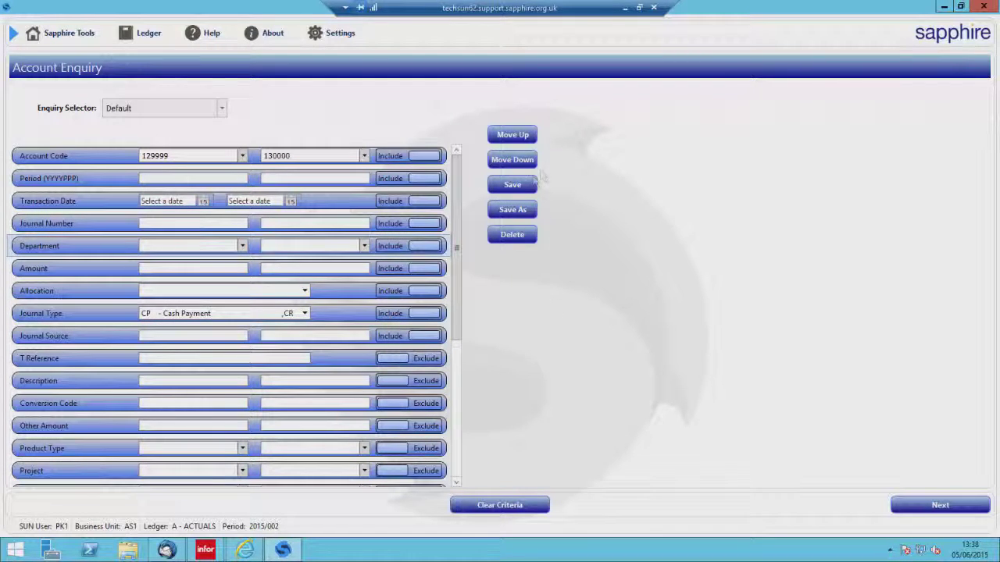
Save the criteria layout as Dept Search with access for My Operator group, and load it in the Enquiry Selector
click(505, 215)
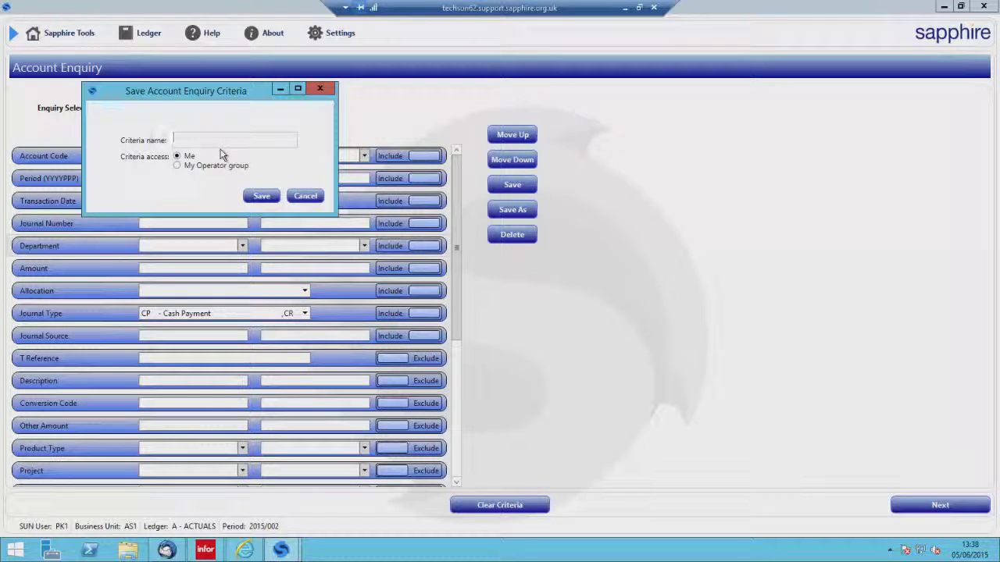
text(Dept Search)
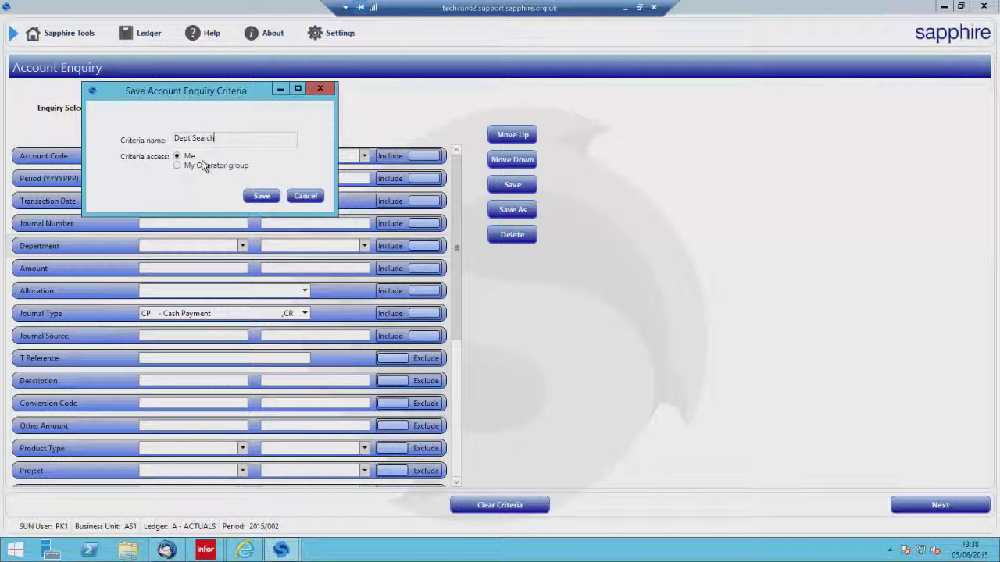
click(179, 165)
click(262, 196)
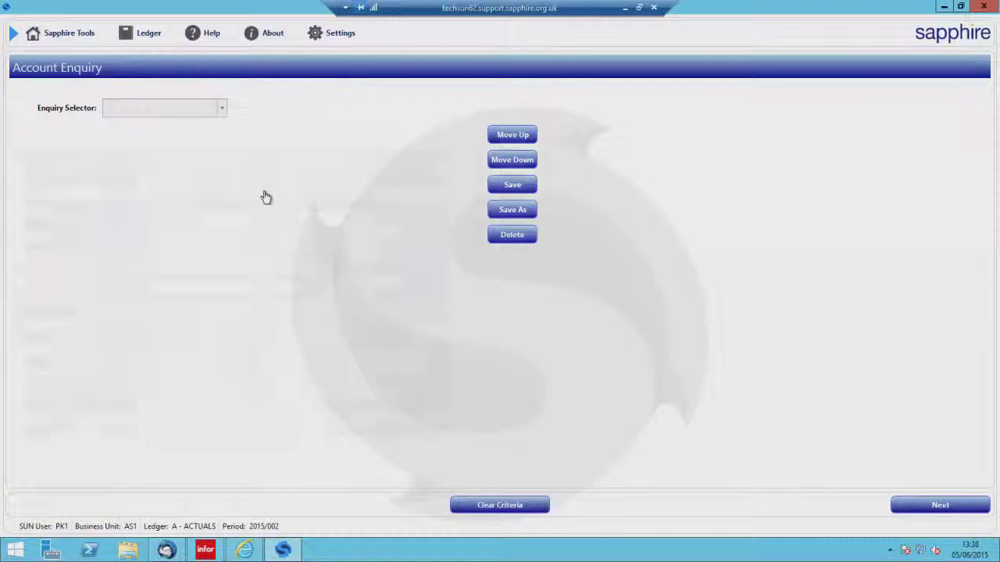
click(220, 109)
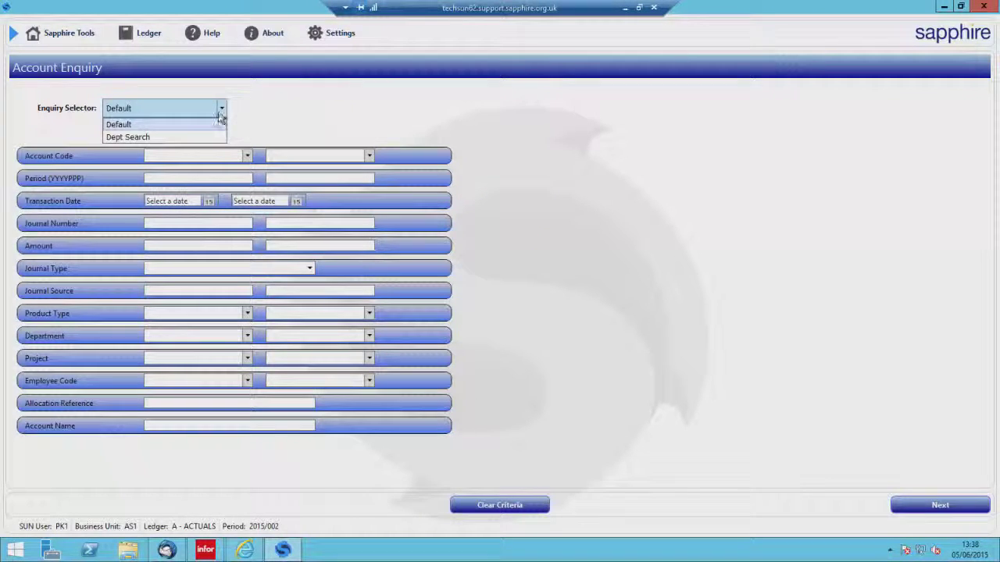
click(199, 135)
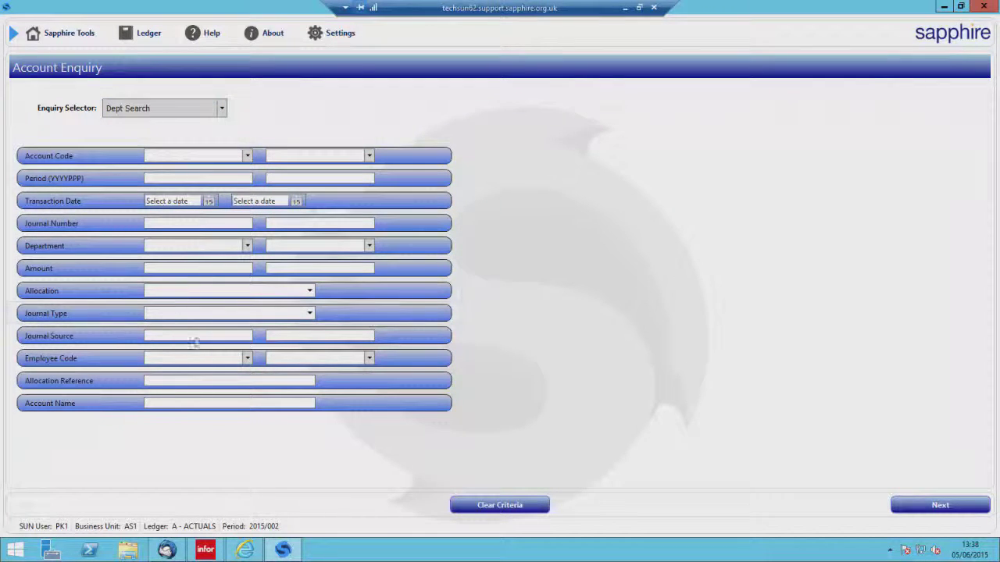
View the list of ledgers available for the enquiry without switching ledger
click(149, 35)
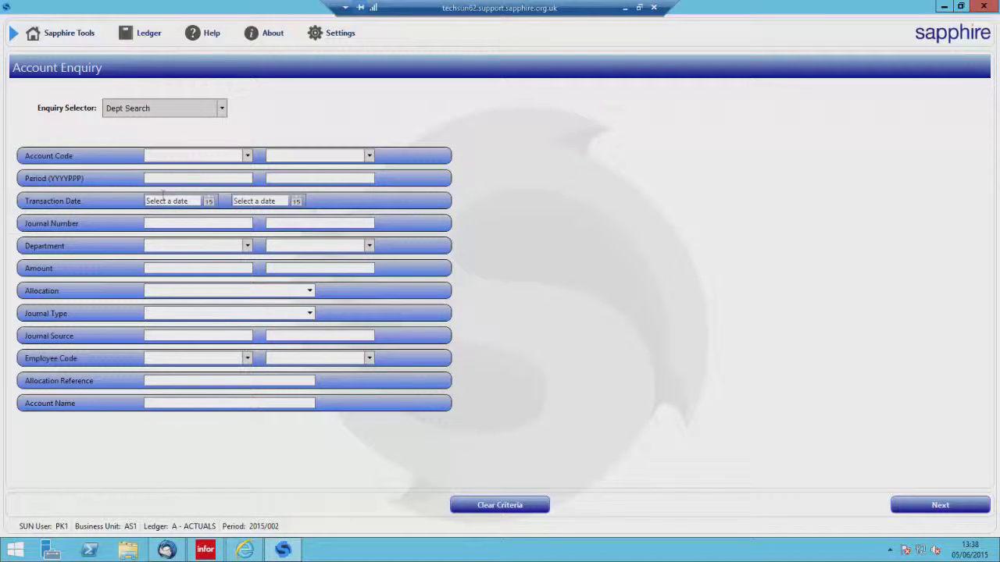
click(144, 30)
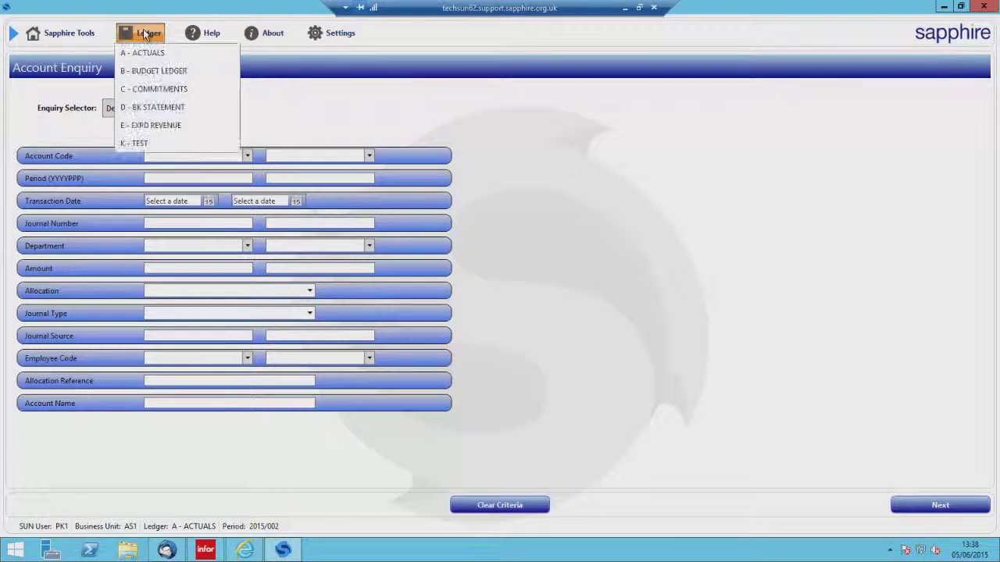
click(143, 29)
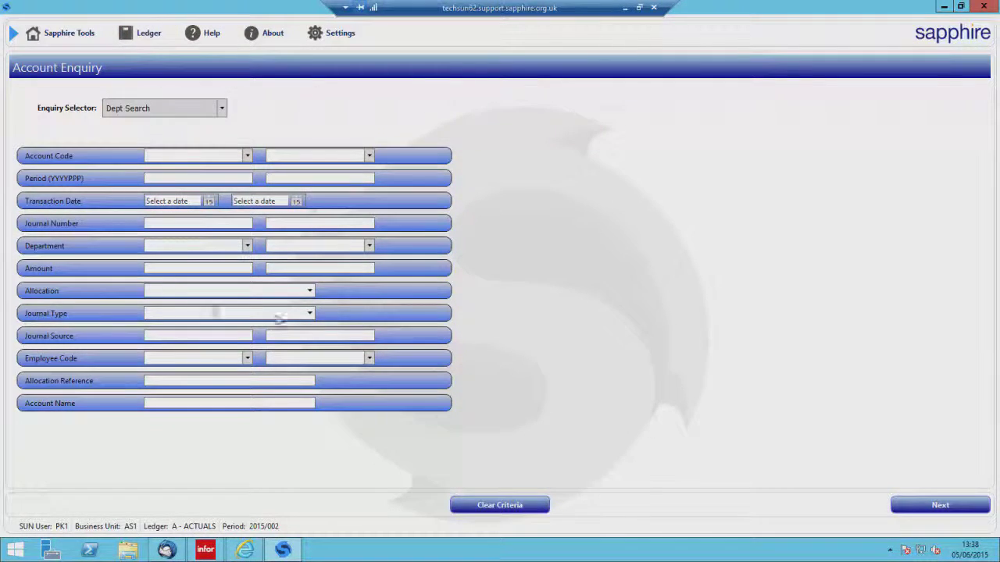
Run the Dept Search enquiry with empty criteria and retrieve all matching records despite the record limit
click(937, 508)
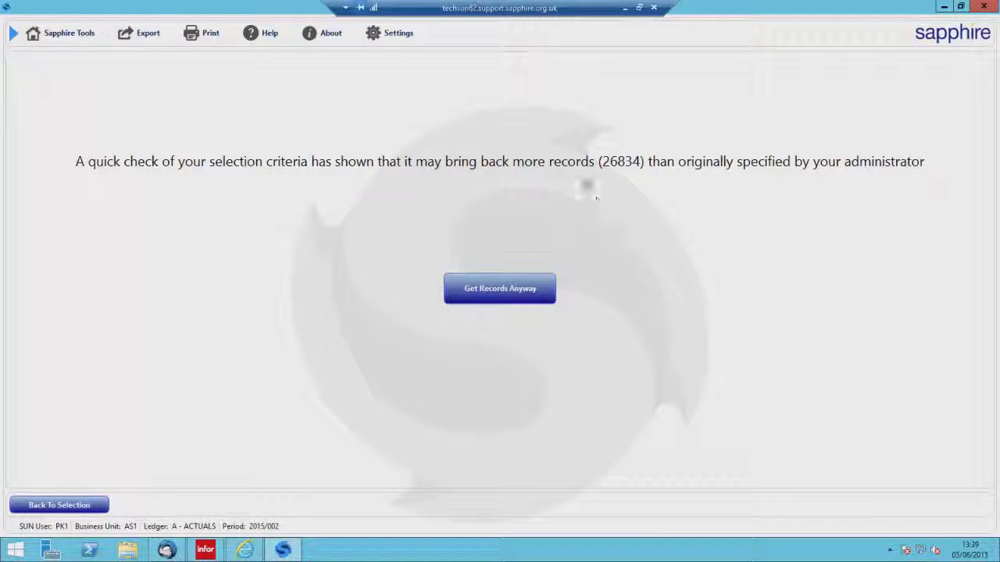
click(528, 288)
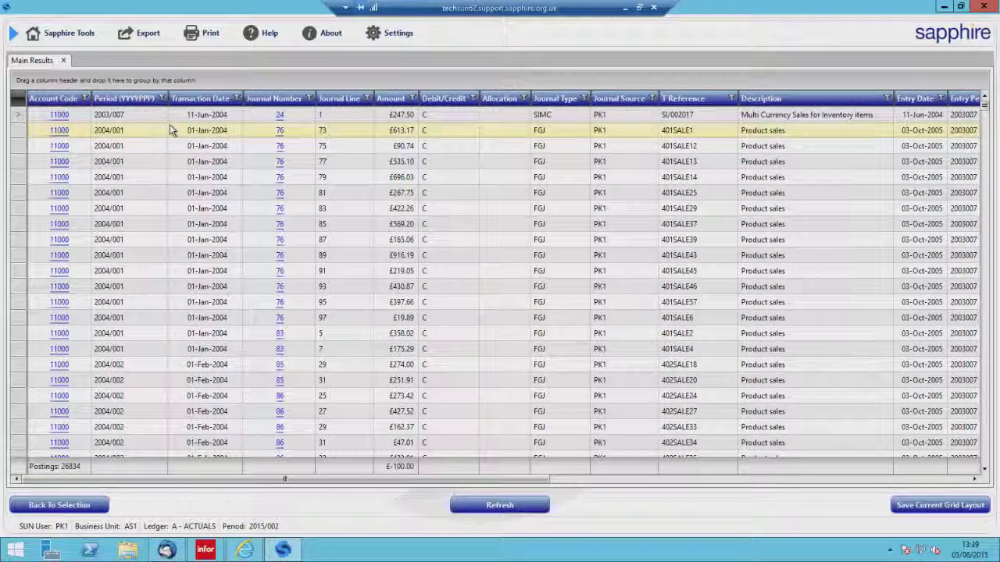
Review the display and export column choices, and group the results grid by Account Code
right_click(94, 99)
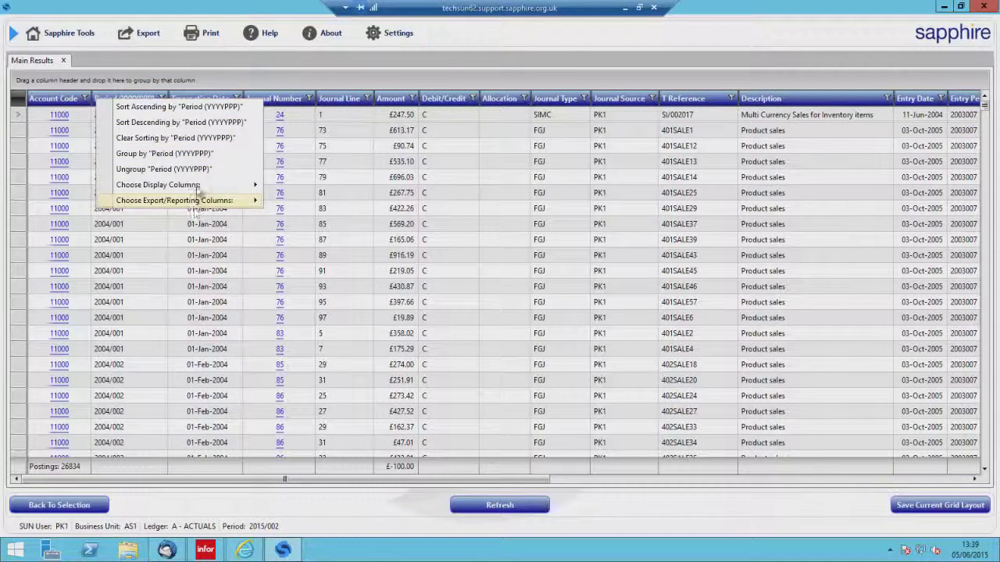
mouse_move(196, 185)
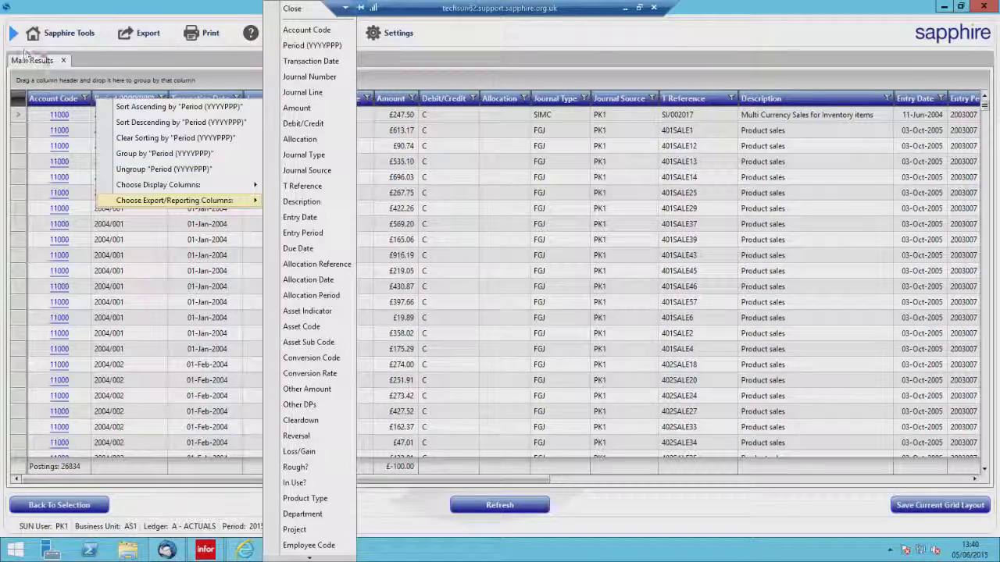
click(62, 102)
drag(62, 101, 50, 78)
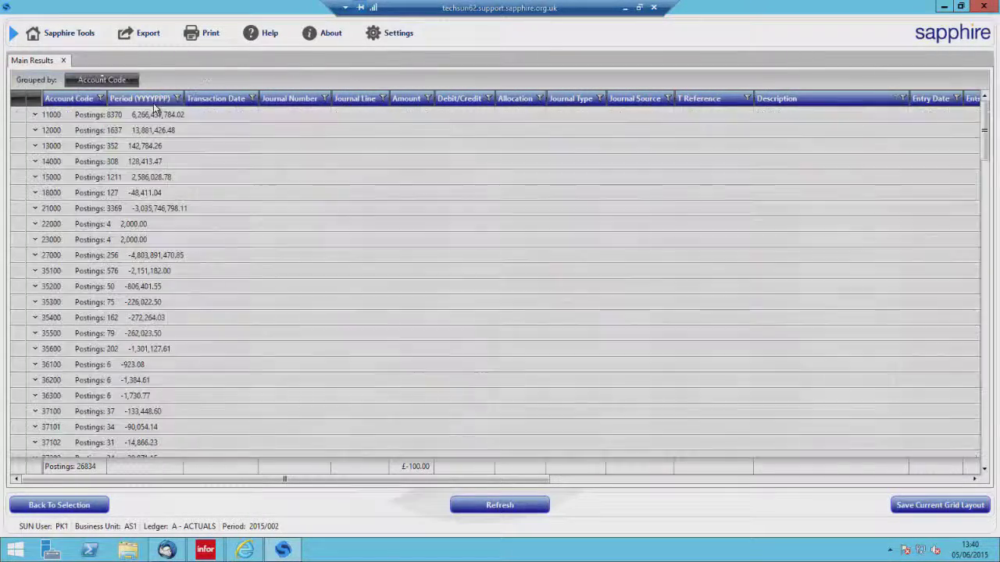
Add Period (YYYYPPP) as a second grouping level under Account Code, and expand account 11000 and its period 2003/007
drag(139, 107, 160, 88)
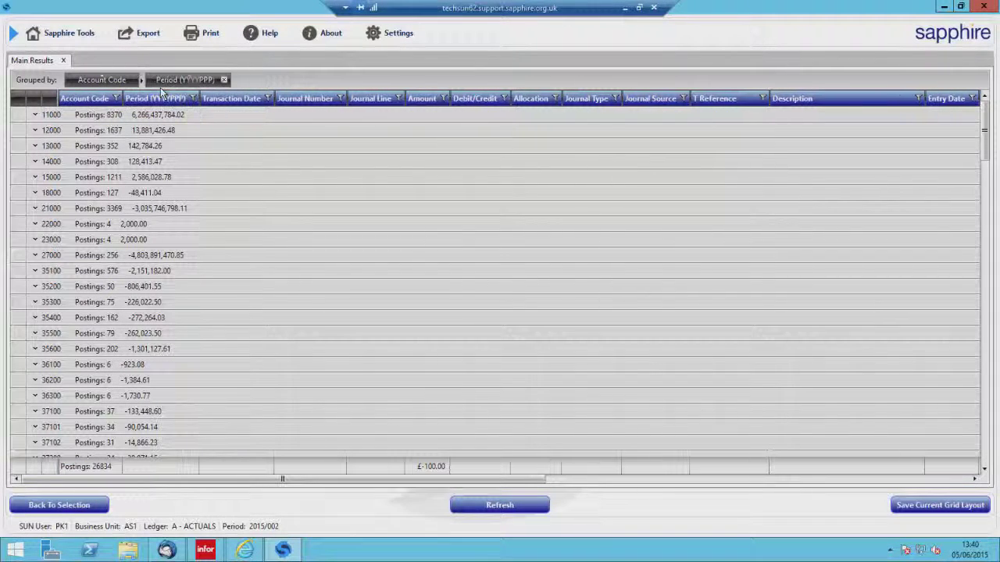
click(35, 116)
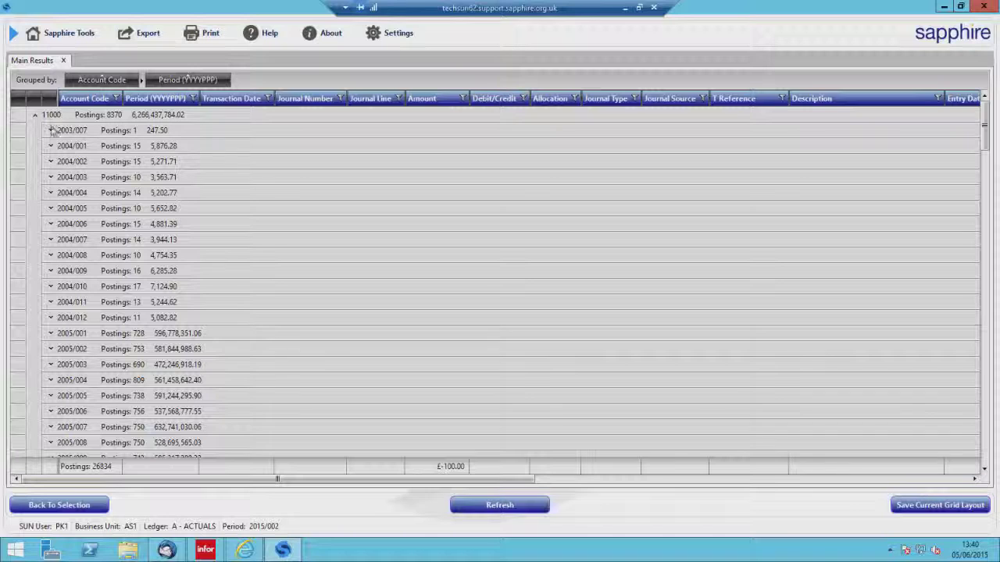
click(50, 131)
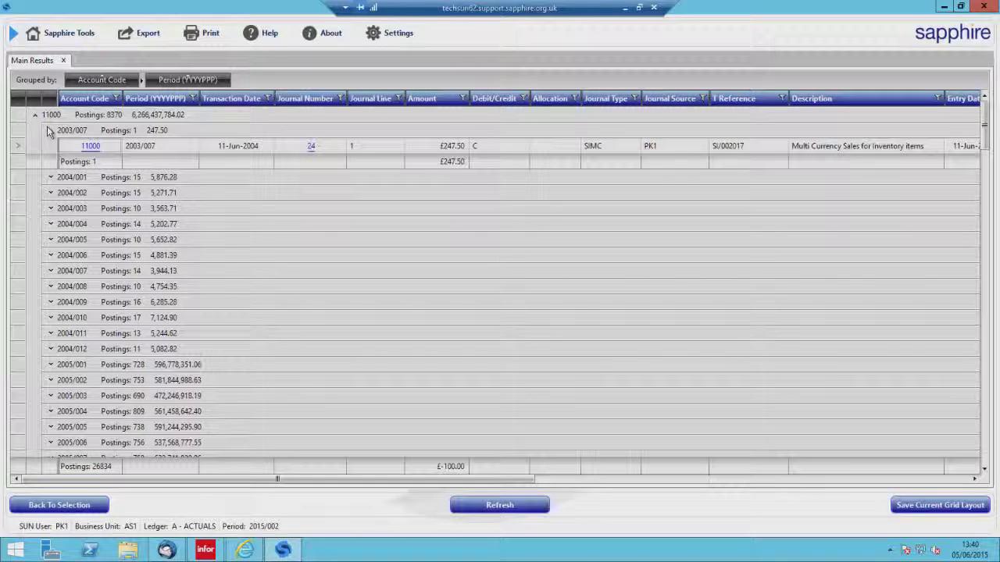
Remove all grouping from the results grid and move the Period (YYYYPPP) column between Journal Number and Journal Line
drag(89, 82, 142, 109)
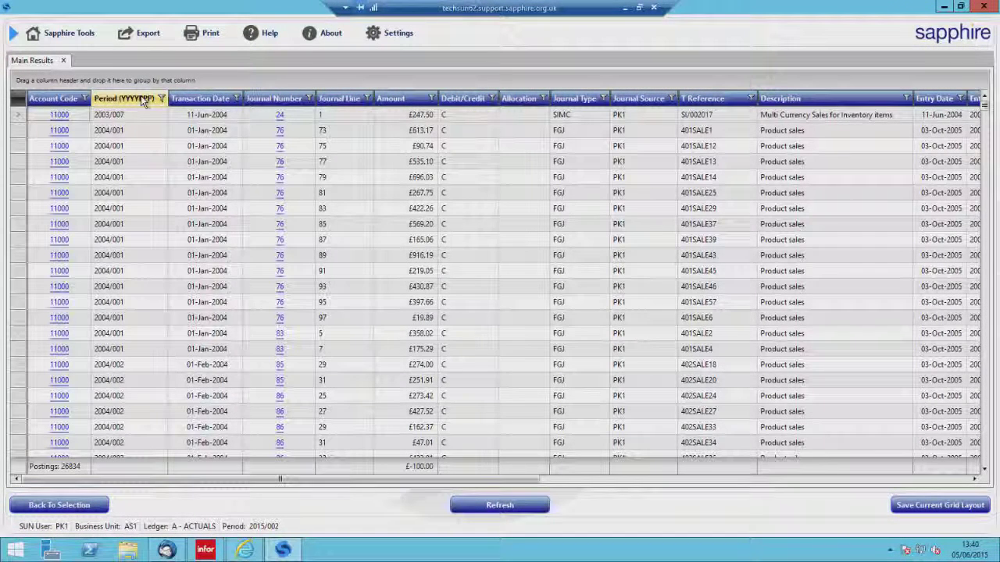
drag(140, 95, 337, 101)
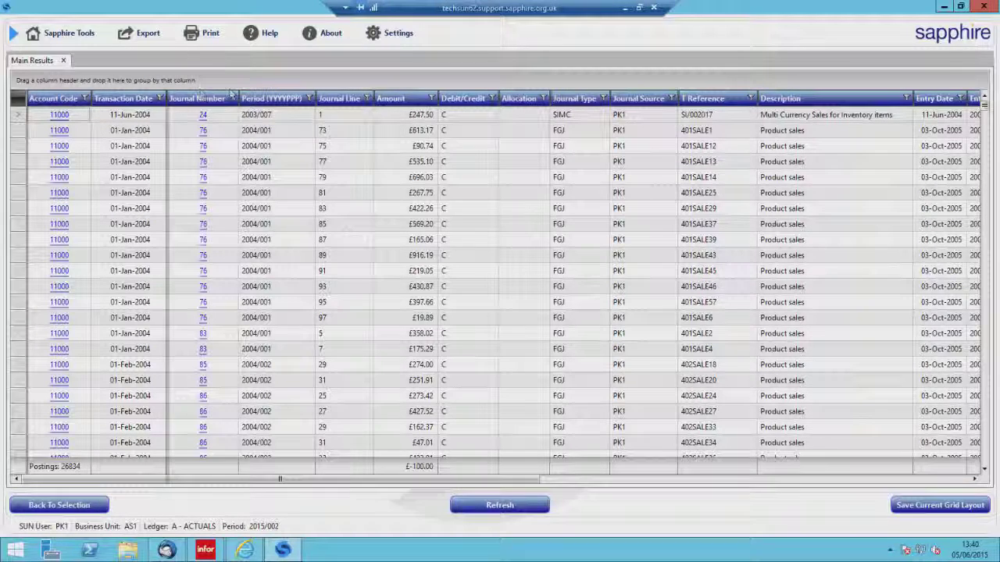
Freeze the Account Code, Transaction Date and Journal Number columns, and view the remaining columns as far as Allocation Reference
click(266, 117)
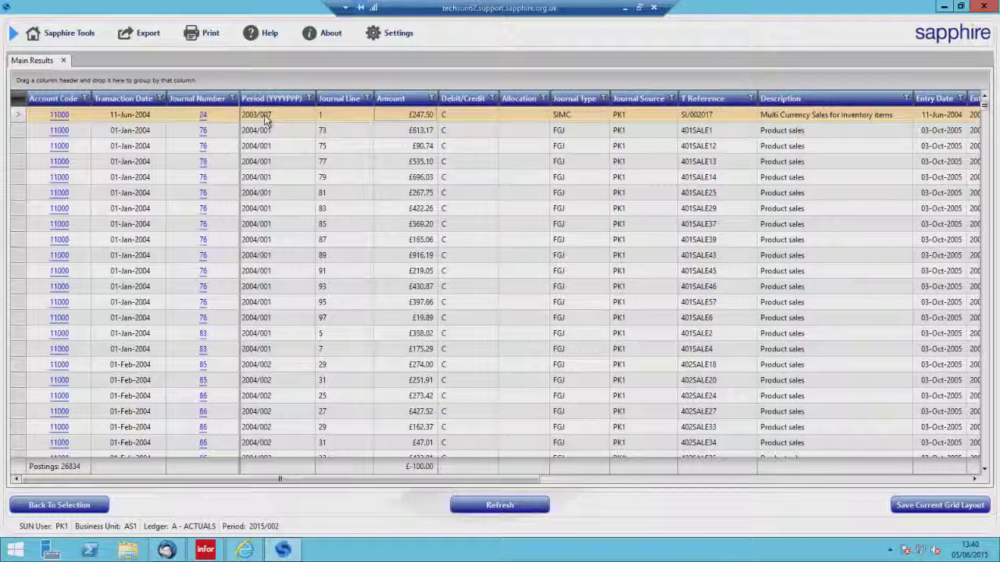
scroll(266, 117, right, 2)
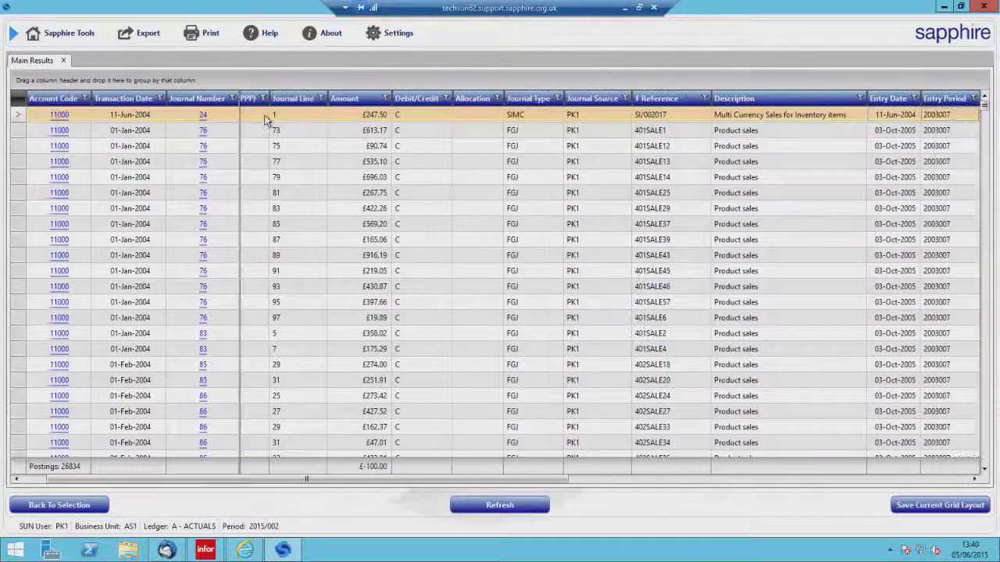
scroll(265, 117, right, 2)
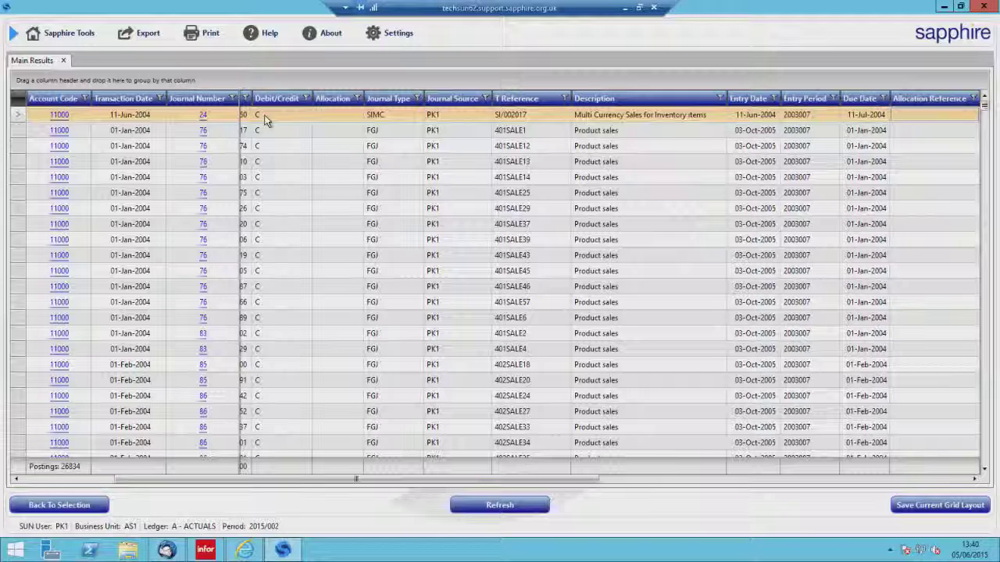
Drill down into account 11000 from the first posting, and return to the Dept Search criteria selection
click(59, 117)
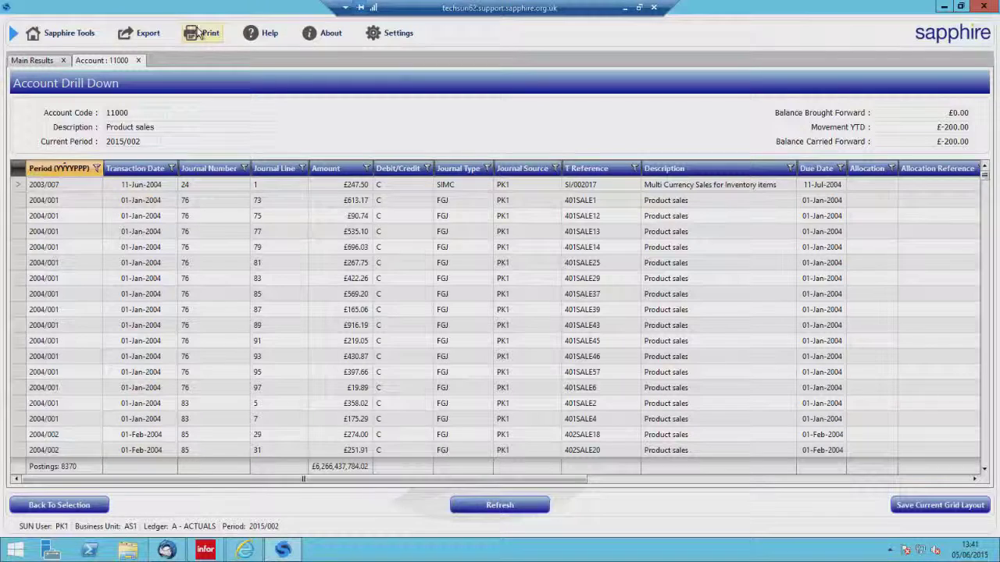
click(52, 507)
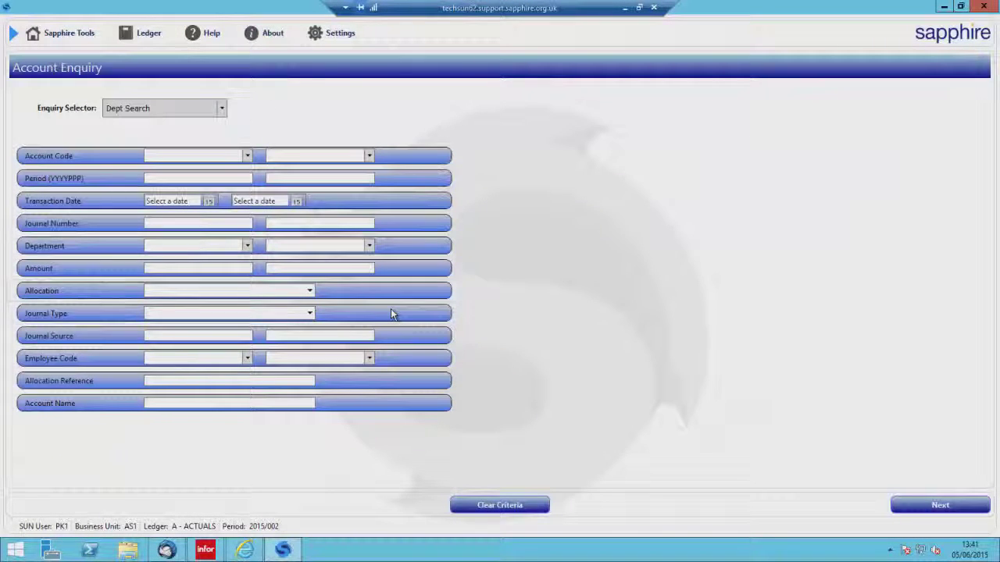